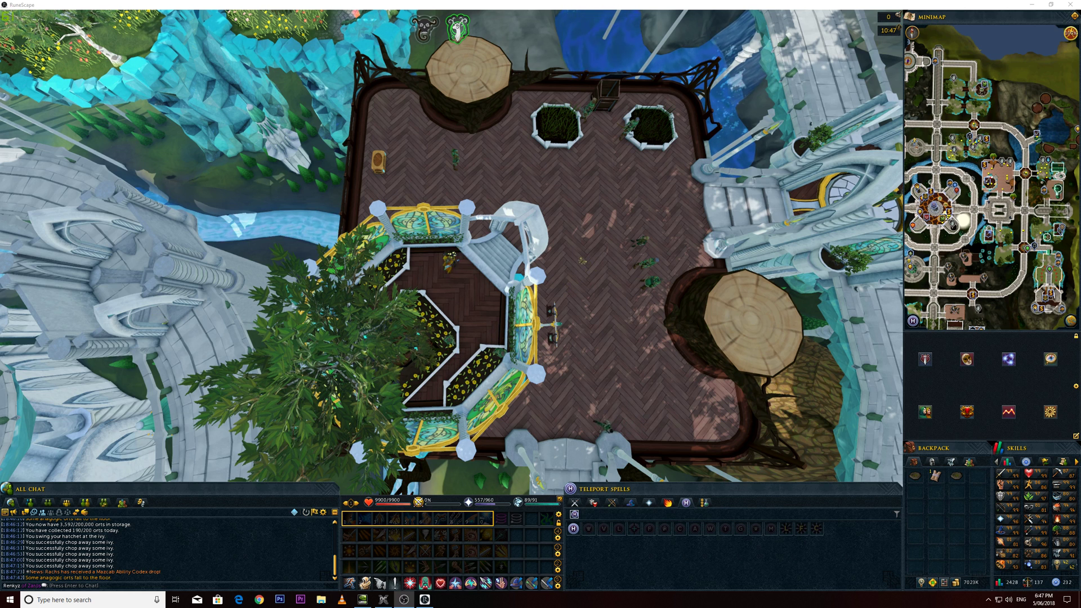
Step: Pick up the anagogic orts from the floor, then start chopping the ivy
left_click(453, 273)
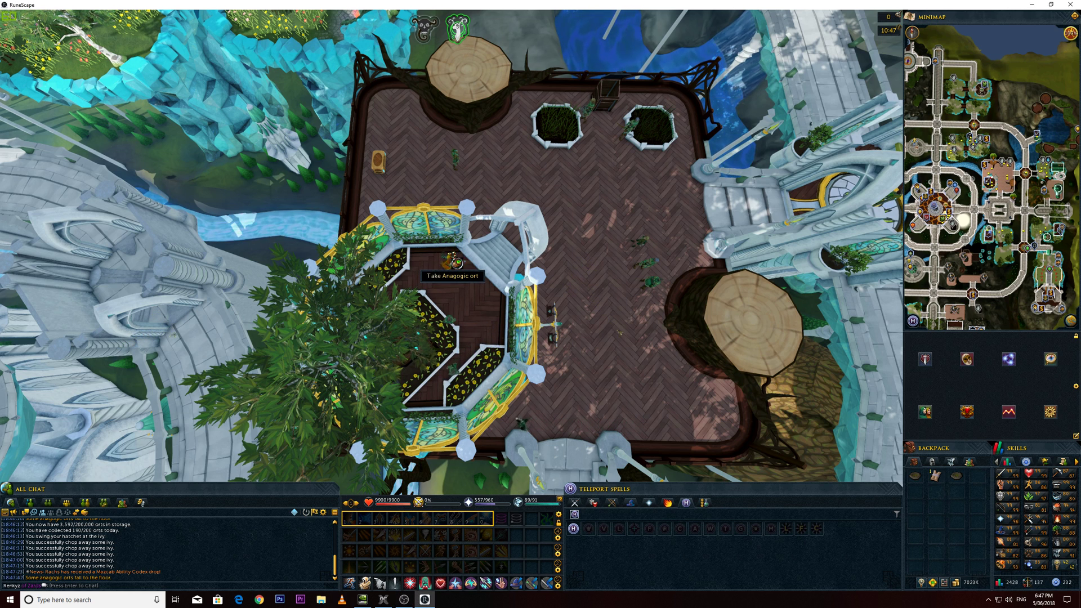
left_click(456, 291)
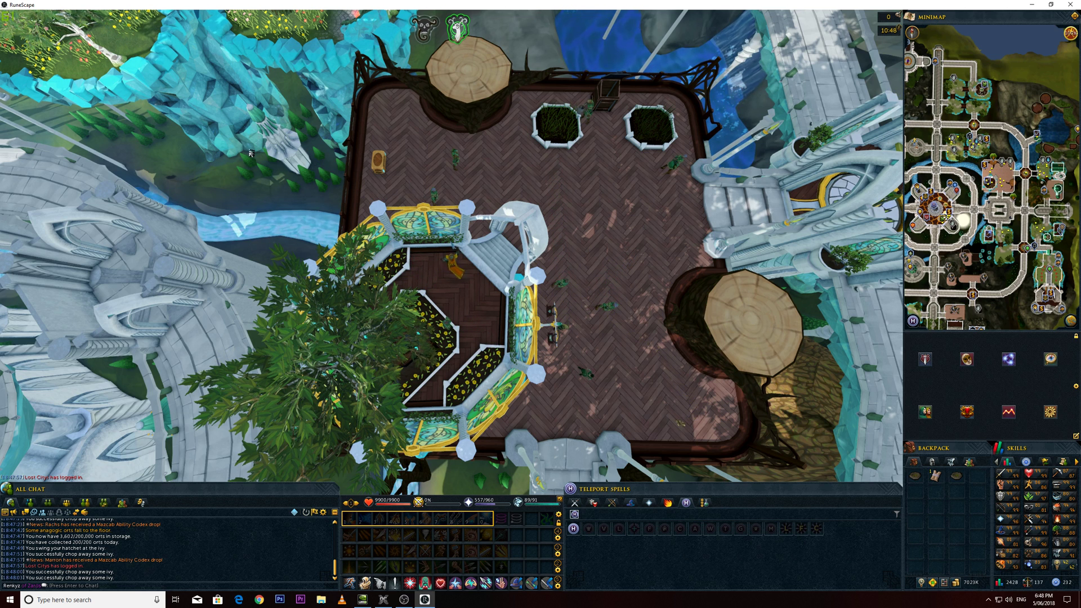
Step: Open the developer console and run the 'render' command to list renderer and OpenGL extensions
key("alt+grave")
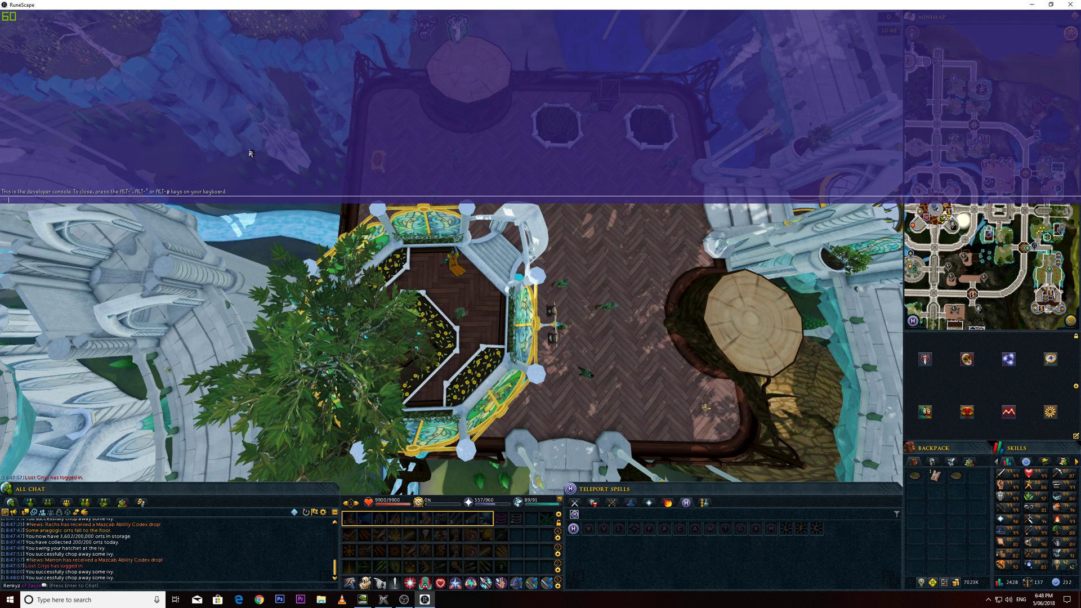
type("ren")
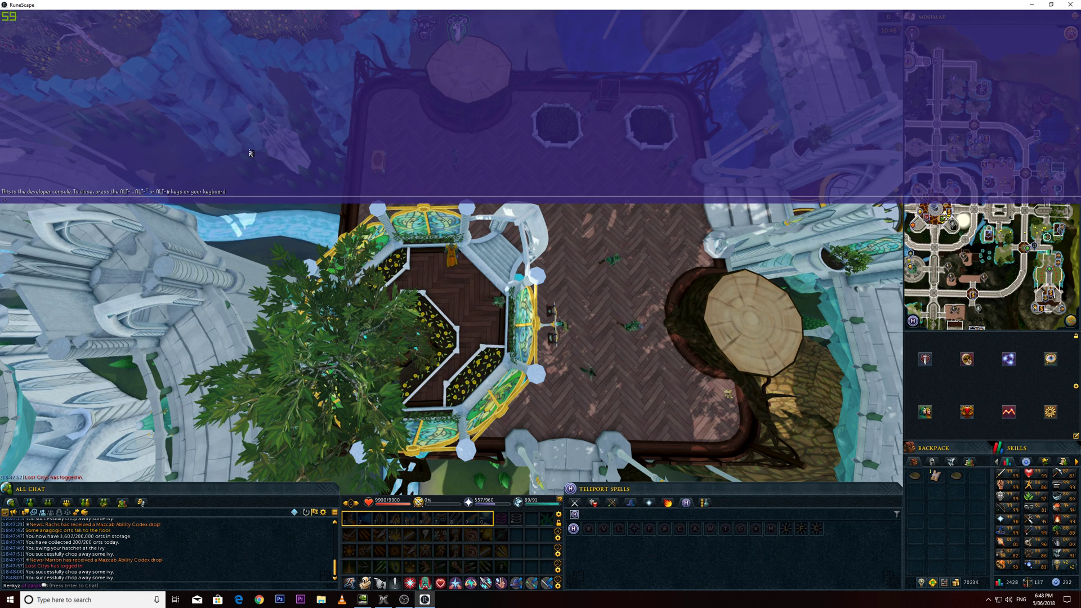
type("derer")
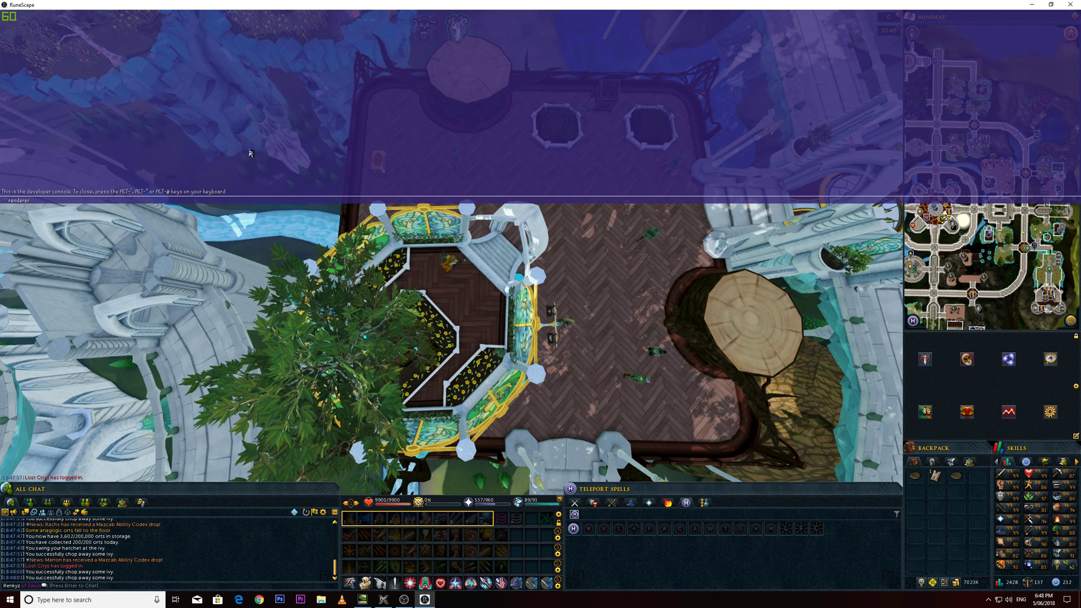
key("Return")
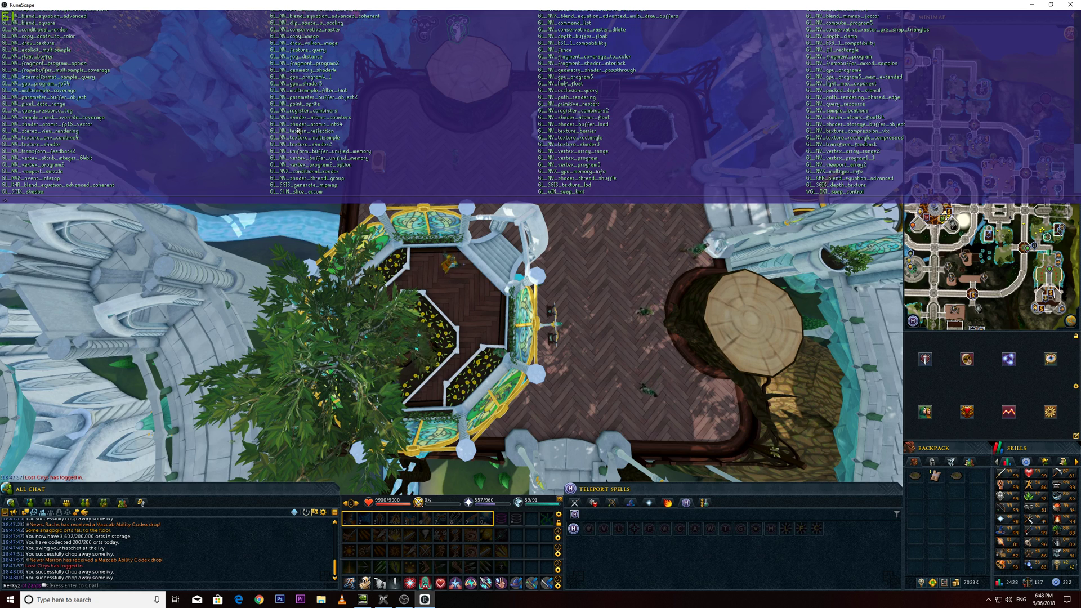
Step: Scroll up to the renderer header showing GeForce GTX 1080, then close the console
scroll(298, 130, "up", 15)
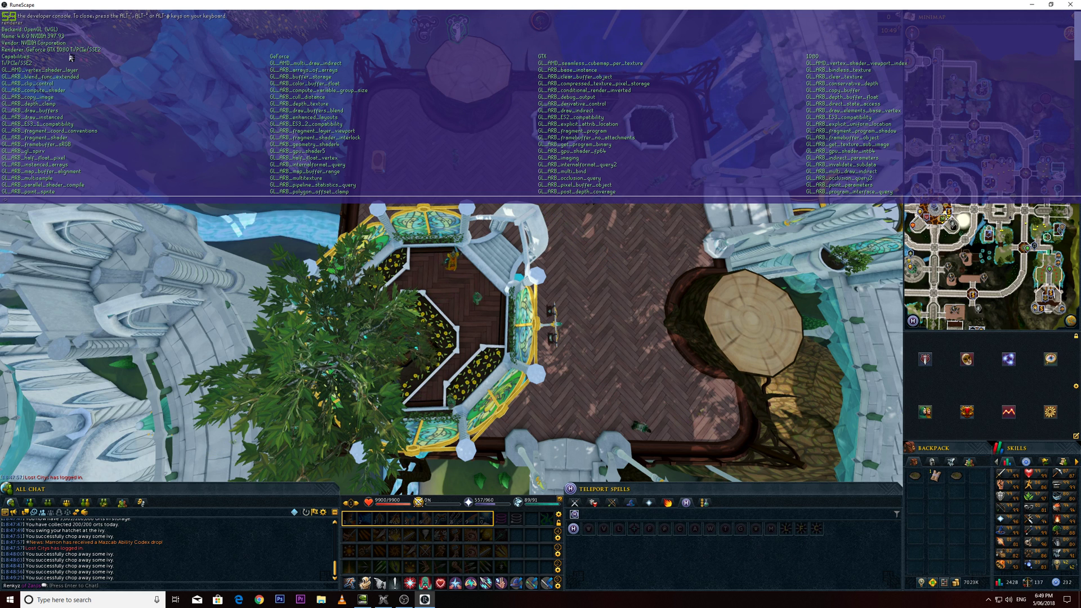
key("alt+grave")
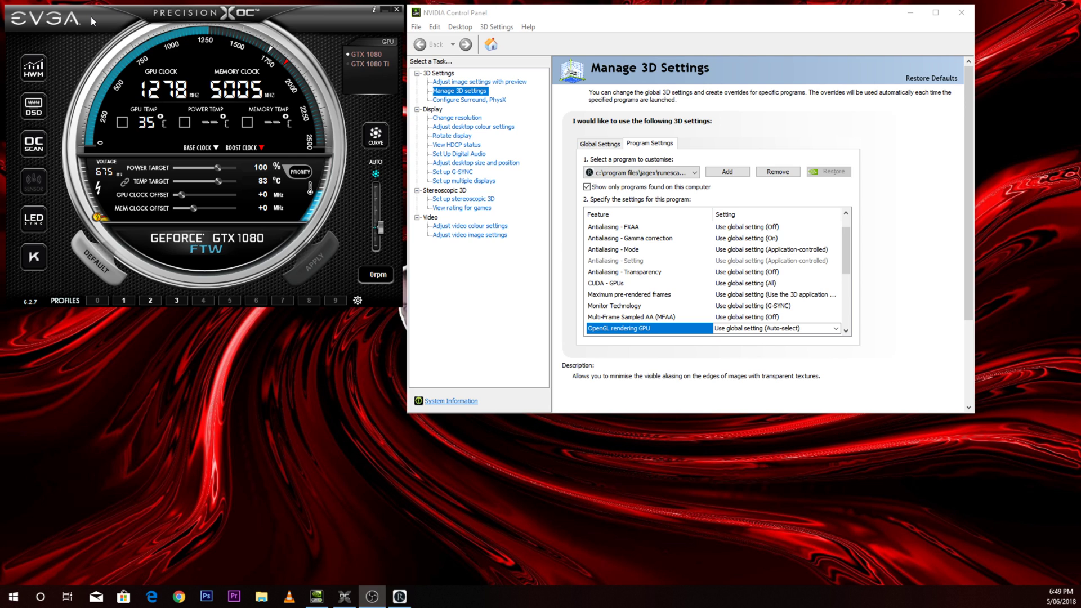
Step: Bring EVGA Precision XOC forward and select the GTX 1080 Ti card for monitoring
left_click(363, 54)
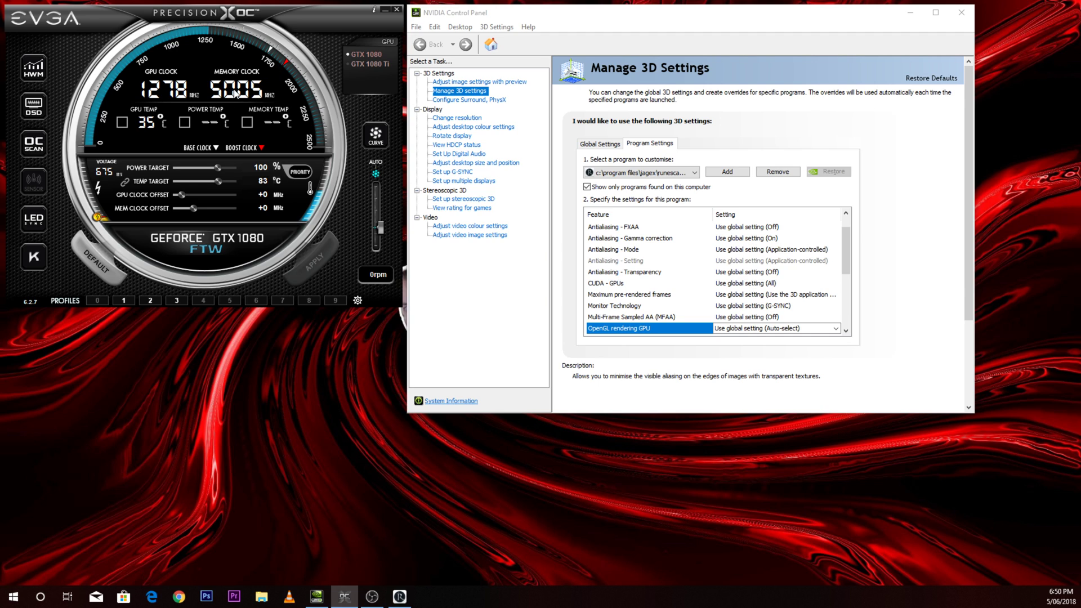
left_click(364, 65)
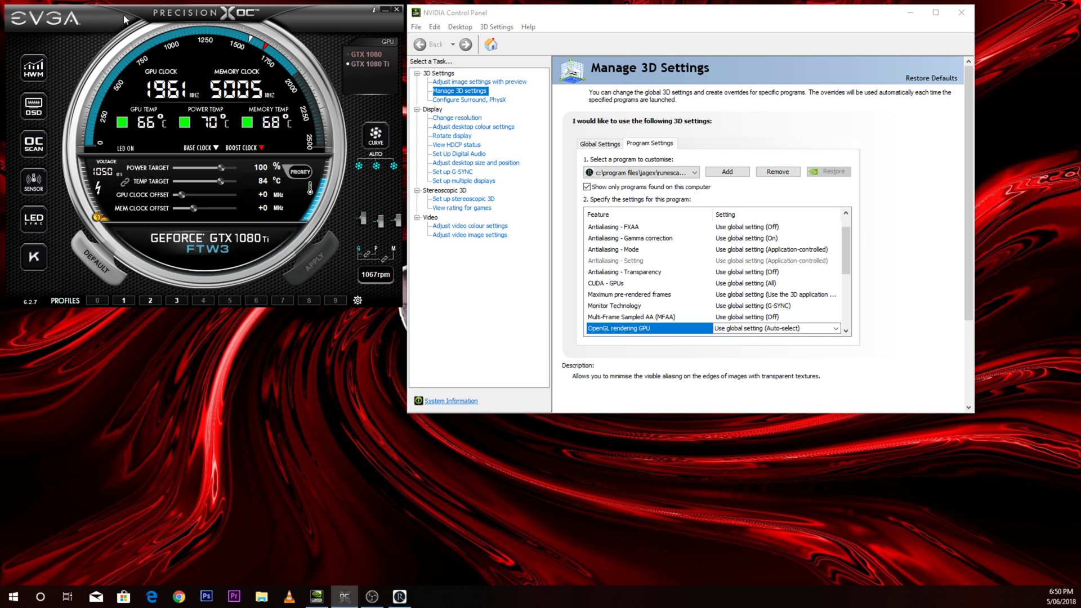
Step: Bring up NVIDIA Control Panel, relaunching it from the desktop context menu
left_click(542, 12)
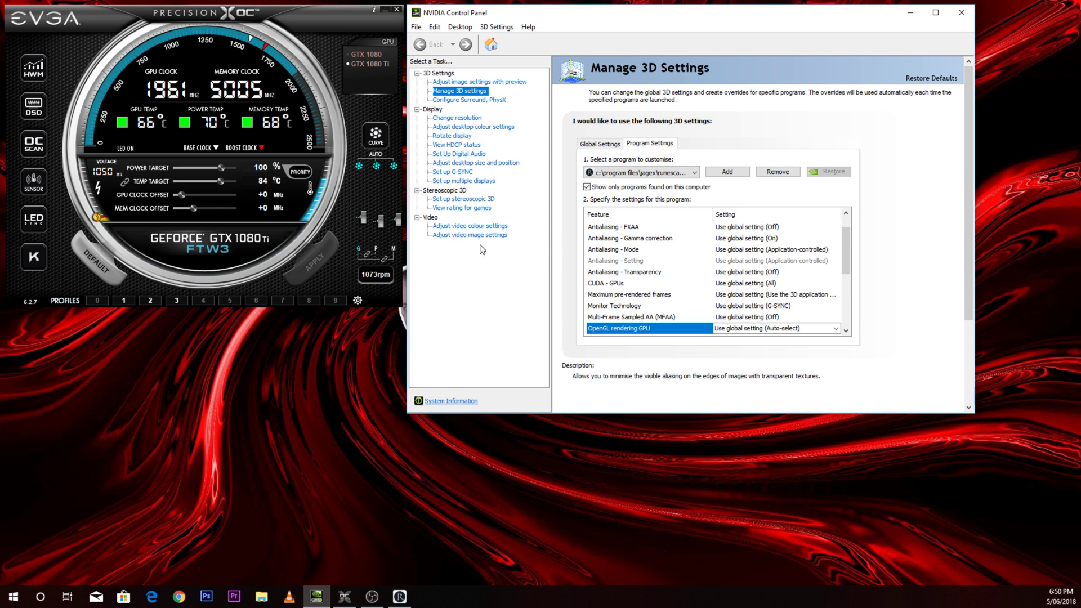
right_click(250, 340)
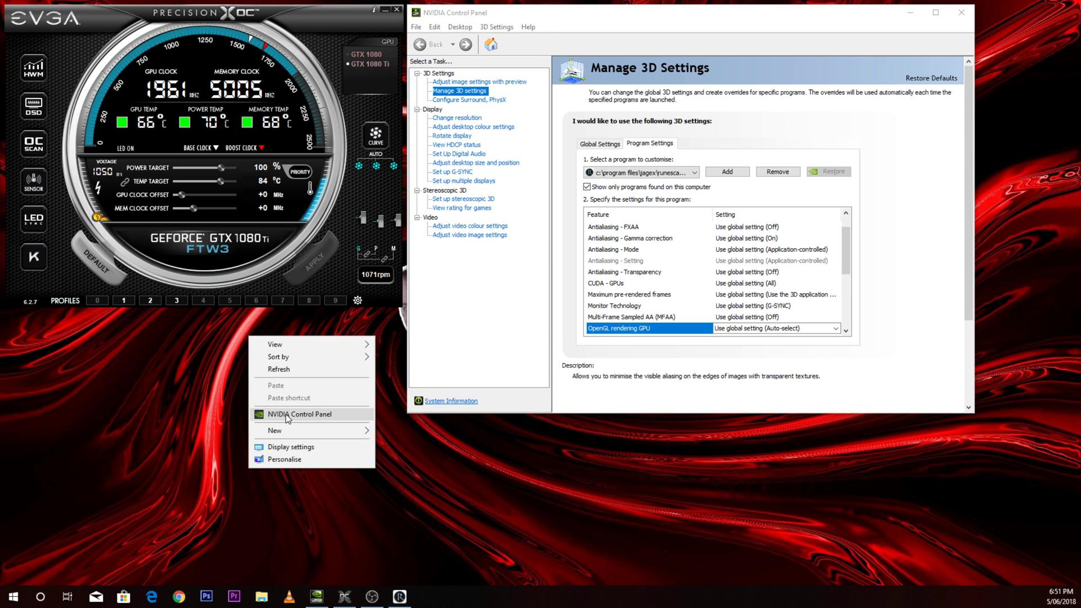
left_click(183, 393)
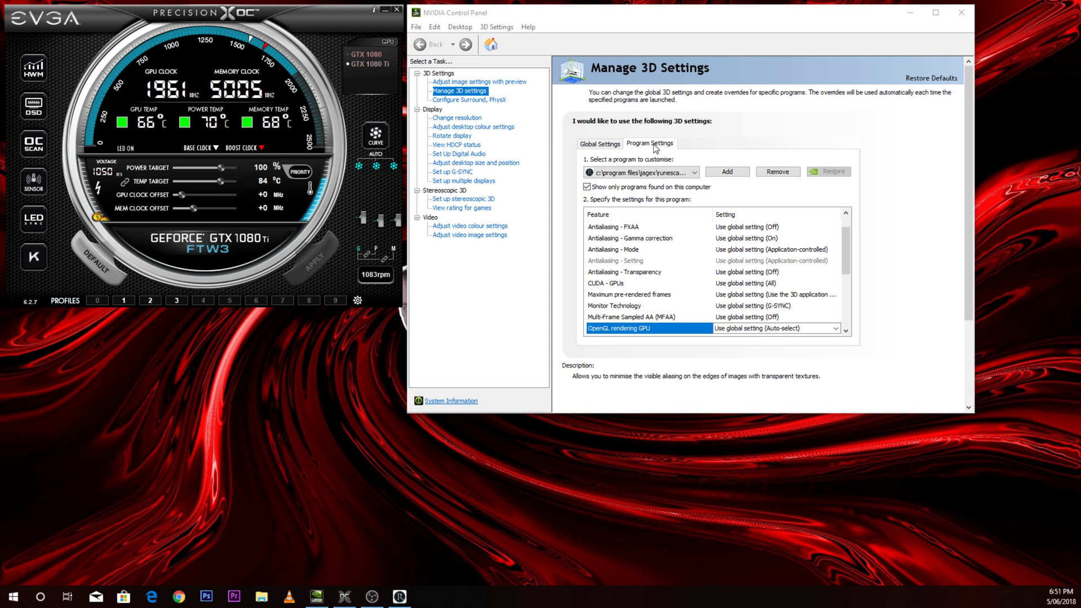
Step: Select runescape.exe under jagex\runescape launcher in the program list
left_click(655, 172)
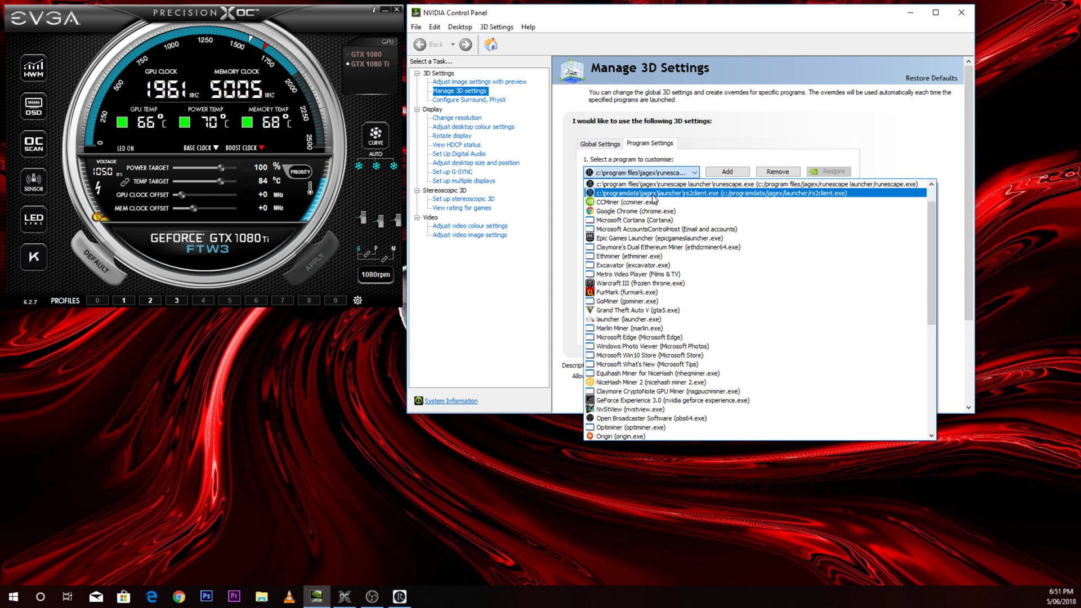
scroll(655, 199, "up", 1)
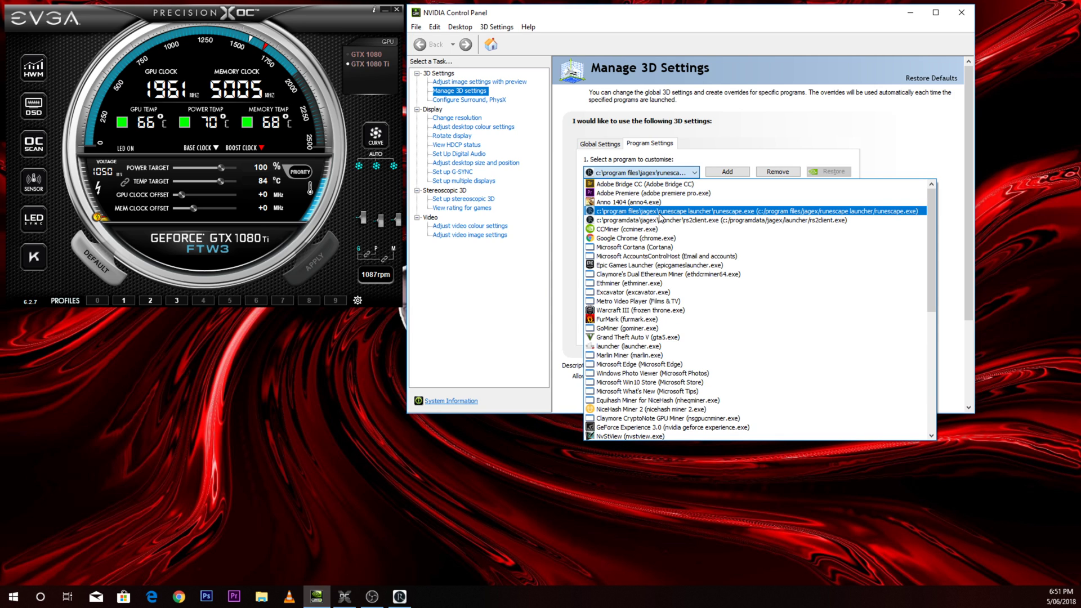
left_click(660, 217)
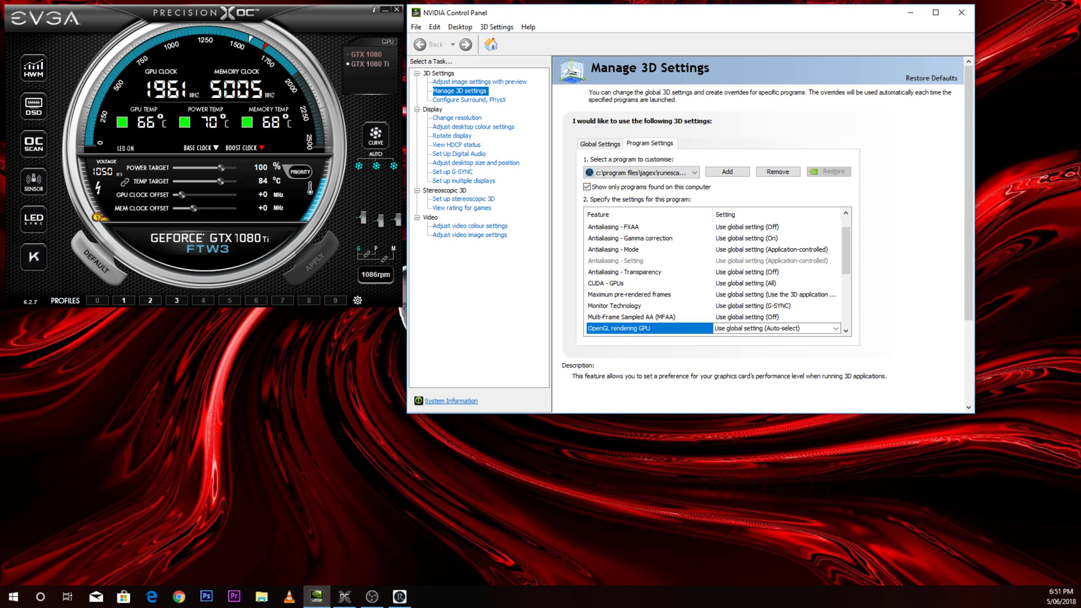
Step: Set runescape.exe's OpenGL rendering GPU to GeForce GTX 1080 and apply it
key("alt+Tab")
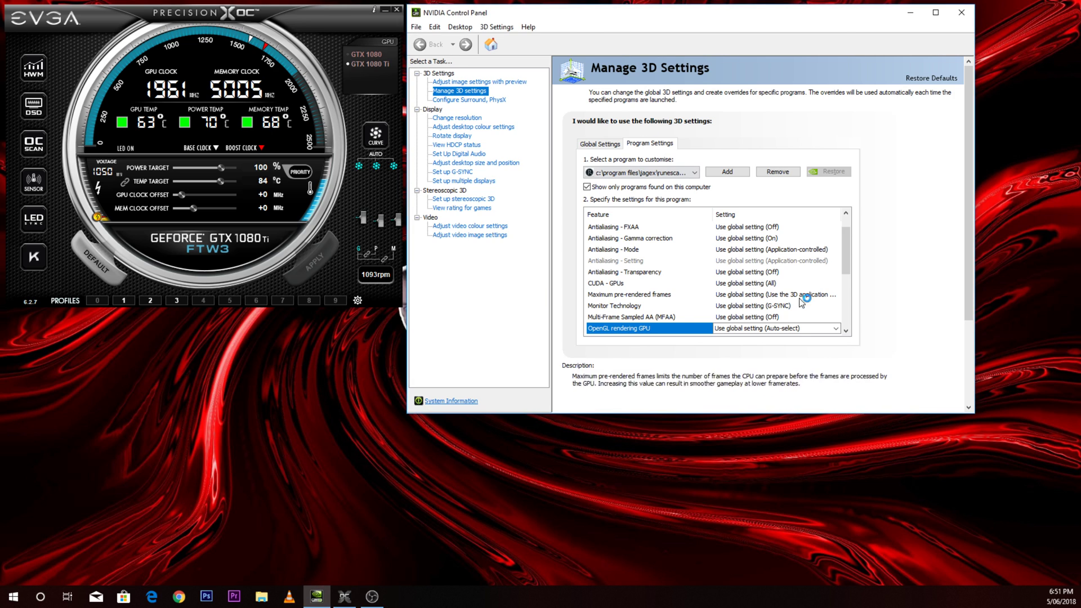
left_click(777, 329)
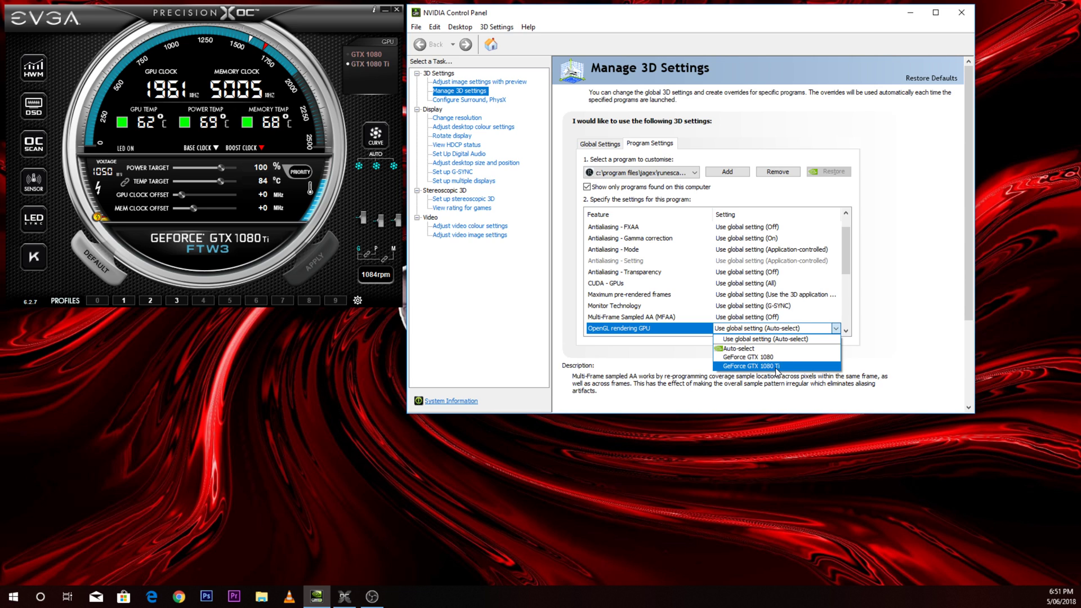
left_click(748, 357)
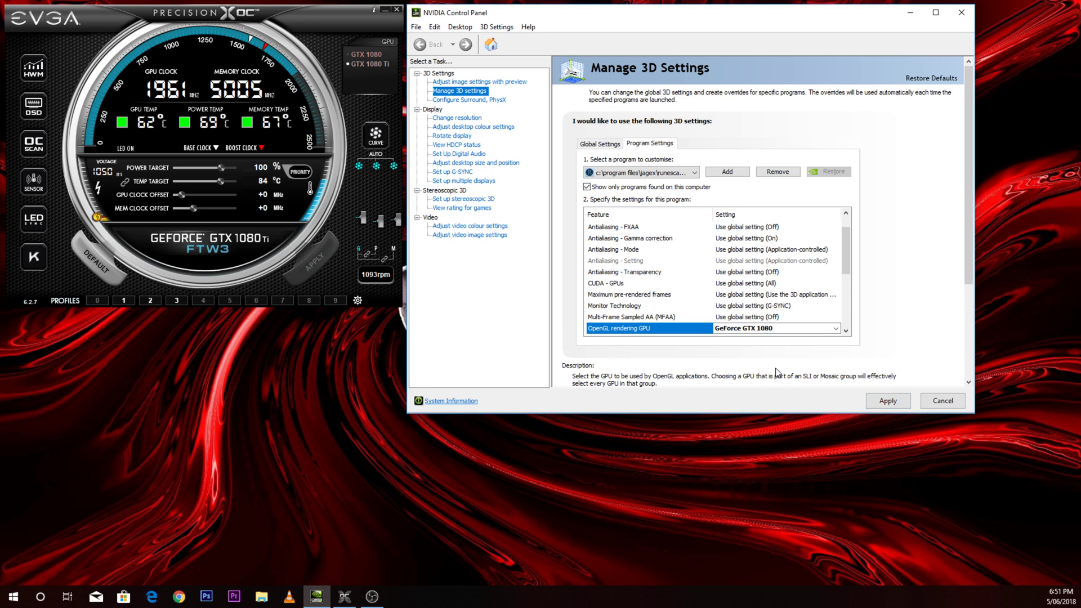
left_click(758, 330)
left_click(748, 351)
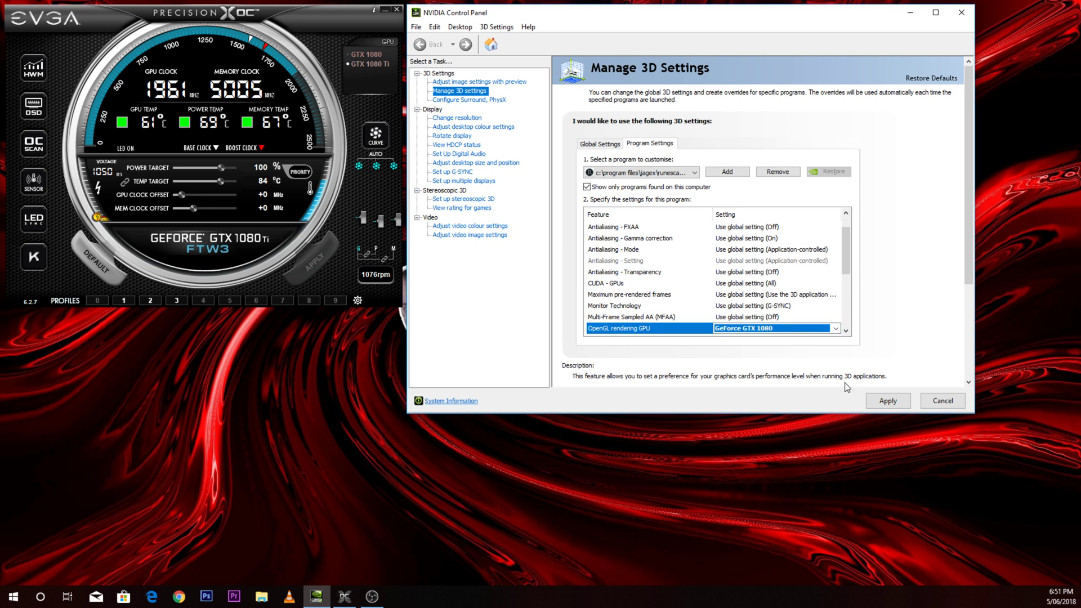
left_click(885, 404)
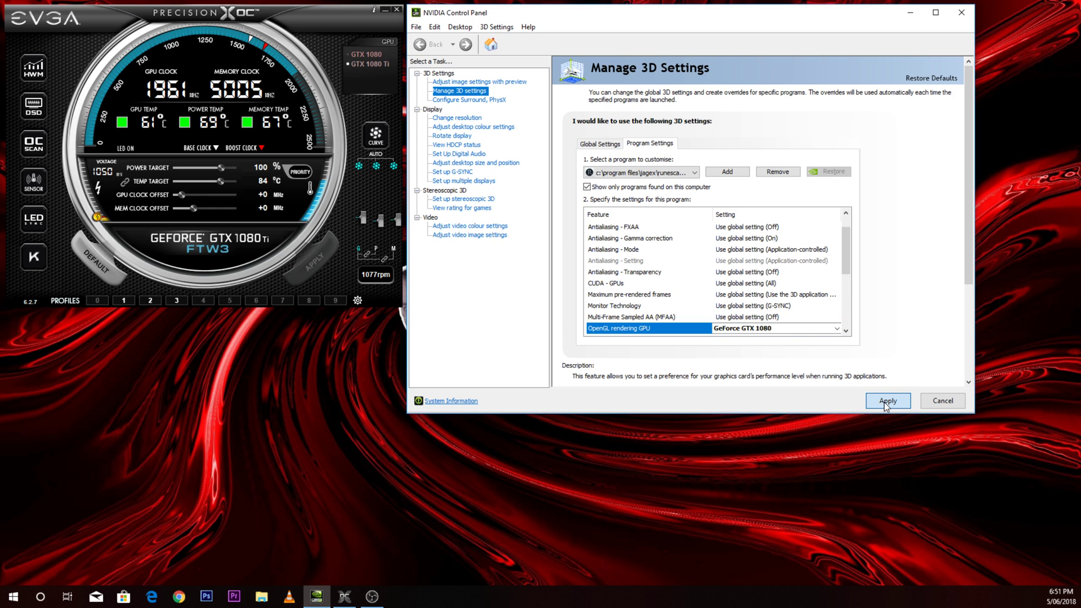
left_click(650, 173)
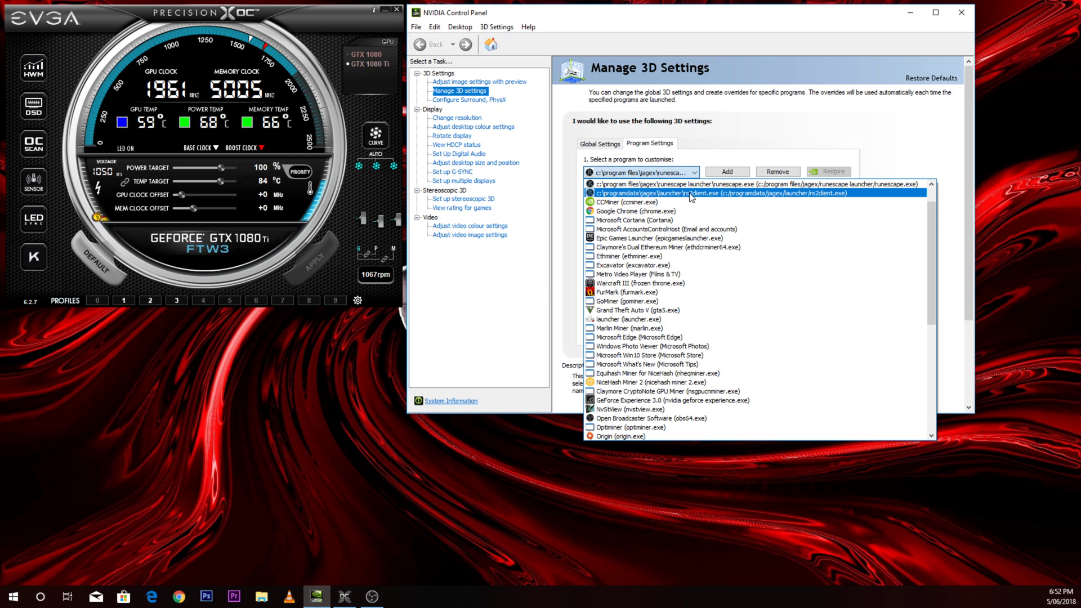
Step: Select rs2client.exe, set its OpenGL rendering GPU to GeForce GTX 1080, and apply
left_click(710, 197)
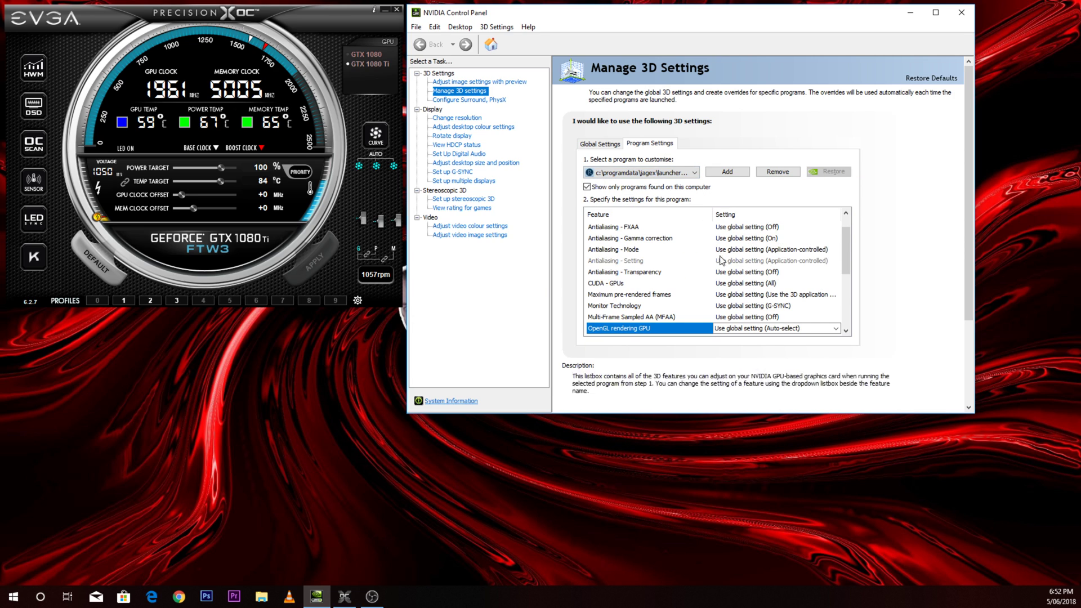
left_click(741, 328)
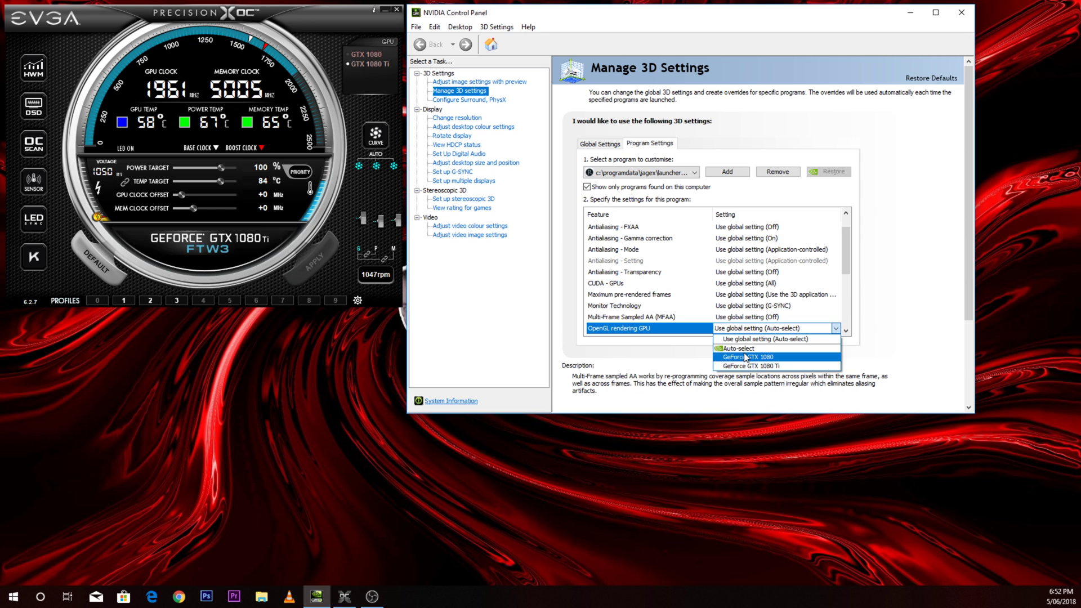
left_click(745, 357)
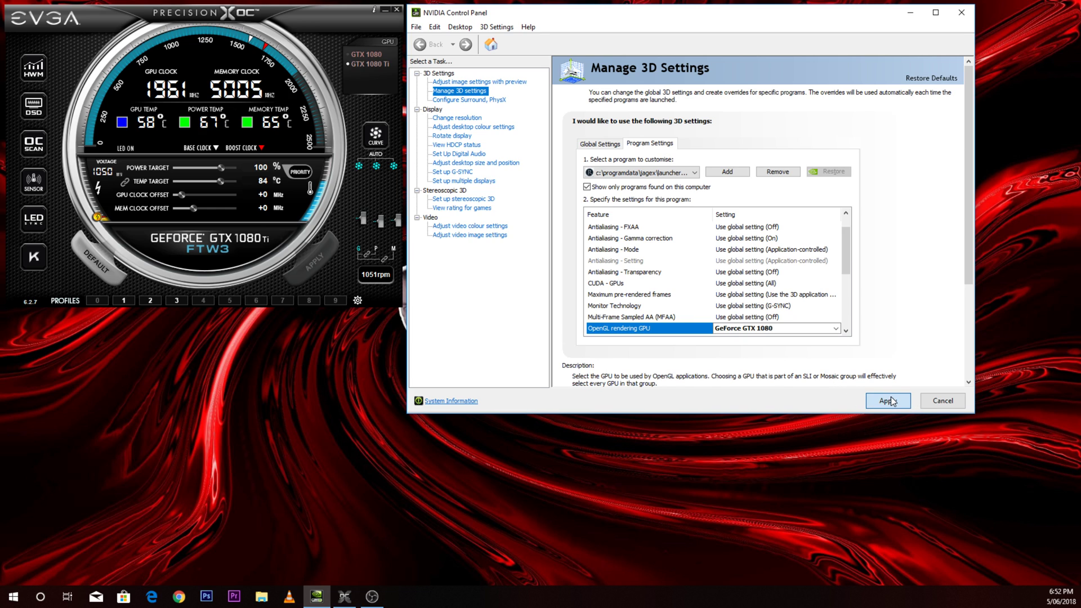
left_click(887, 401)
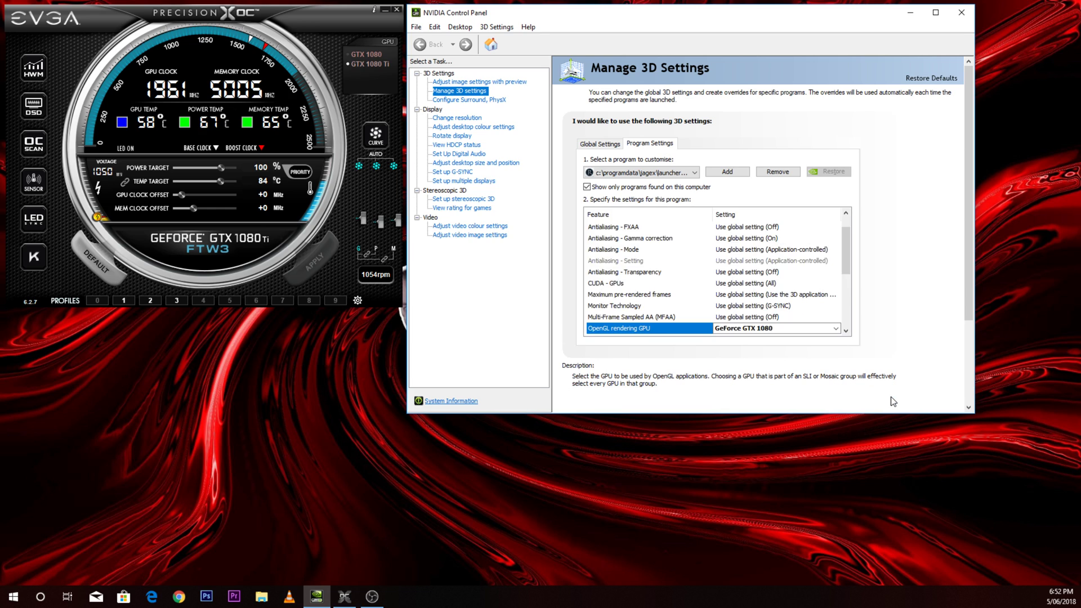
Step: Bring EVGA Precision XOC forward and switch its GPU selector from GTX 1080 Ti to GTX 1080
left_click(299, 17)
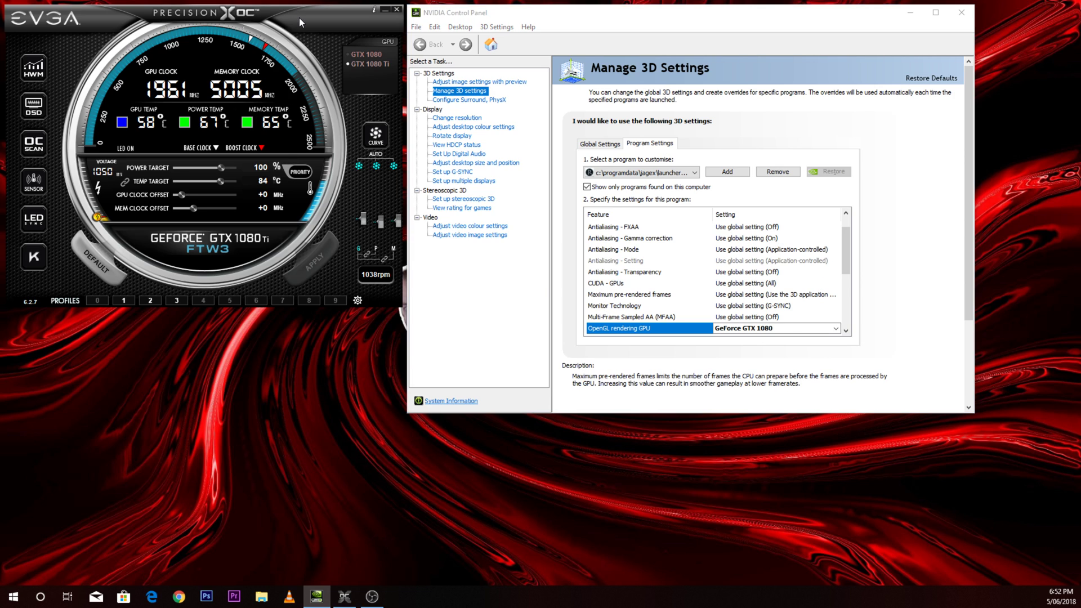
left_click(348, 62)
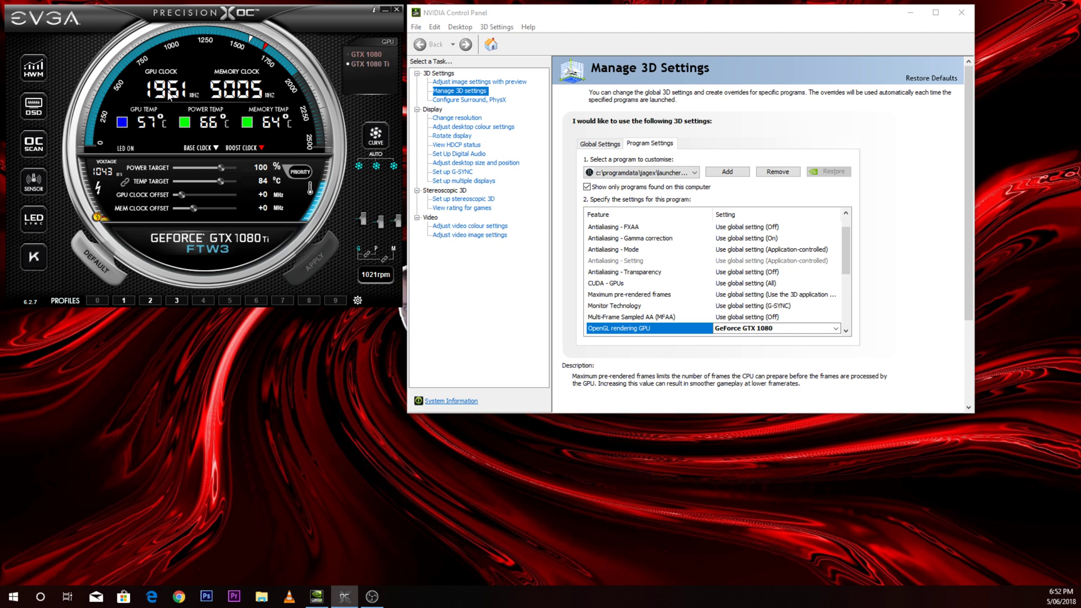
left_click(363, 57)
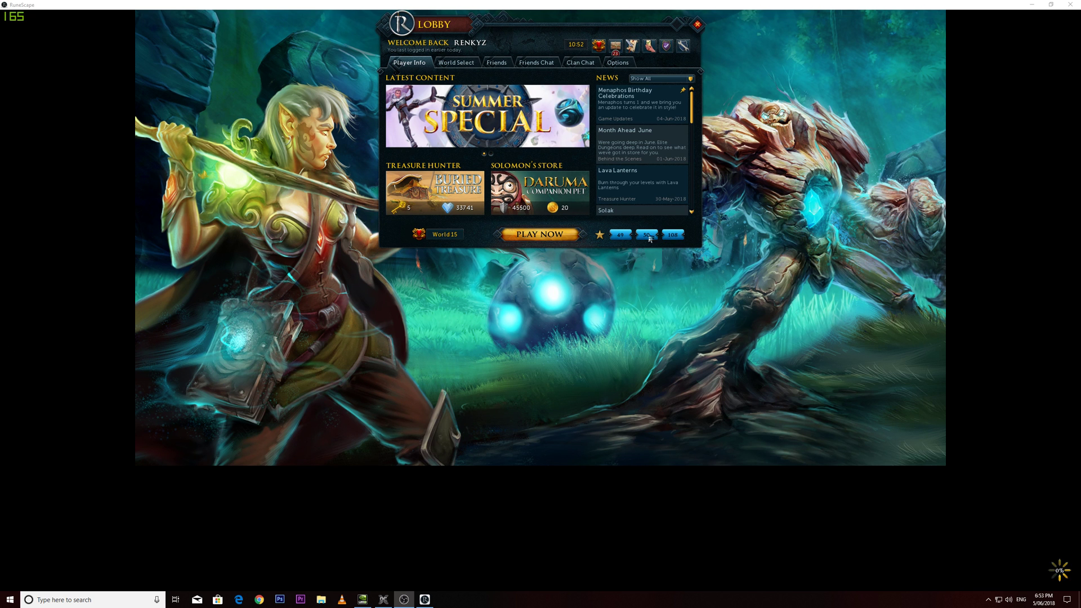
Step: Enter the game world from the lobby, reset the camera to north, and chop the rooftop ivy
left_click(644, 235)
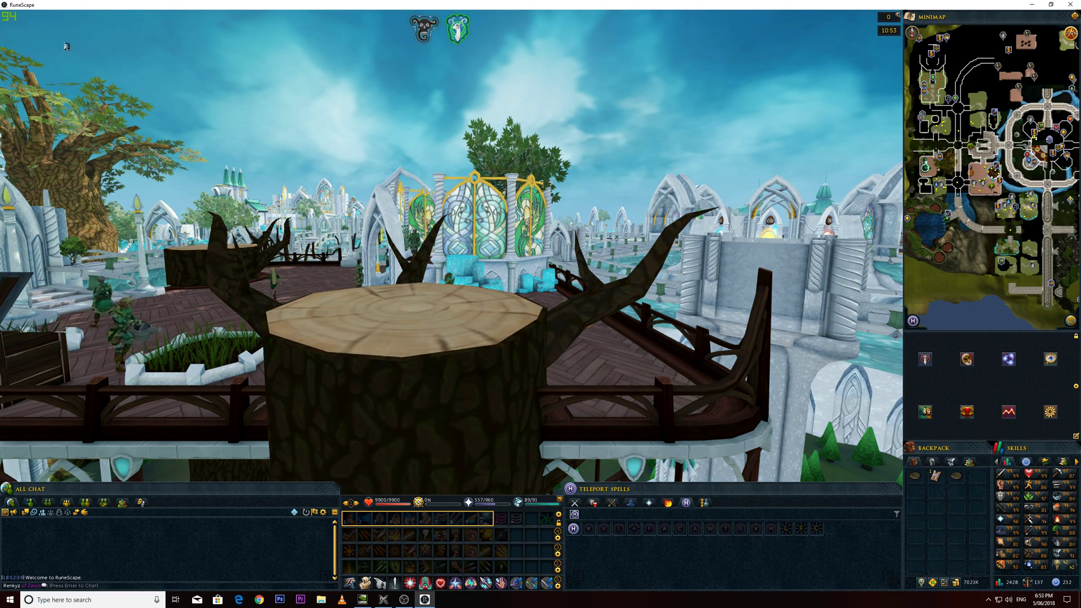
left_click(912, 32)
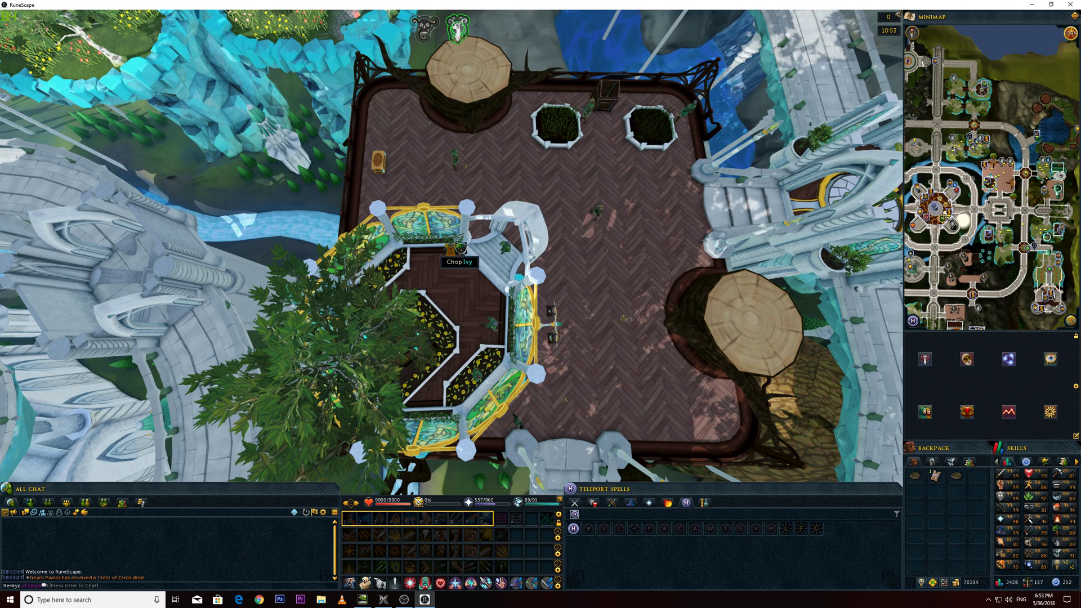
left_click(460, 248)
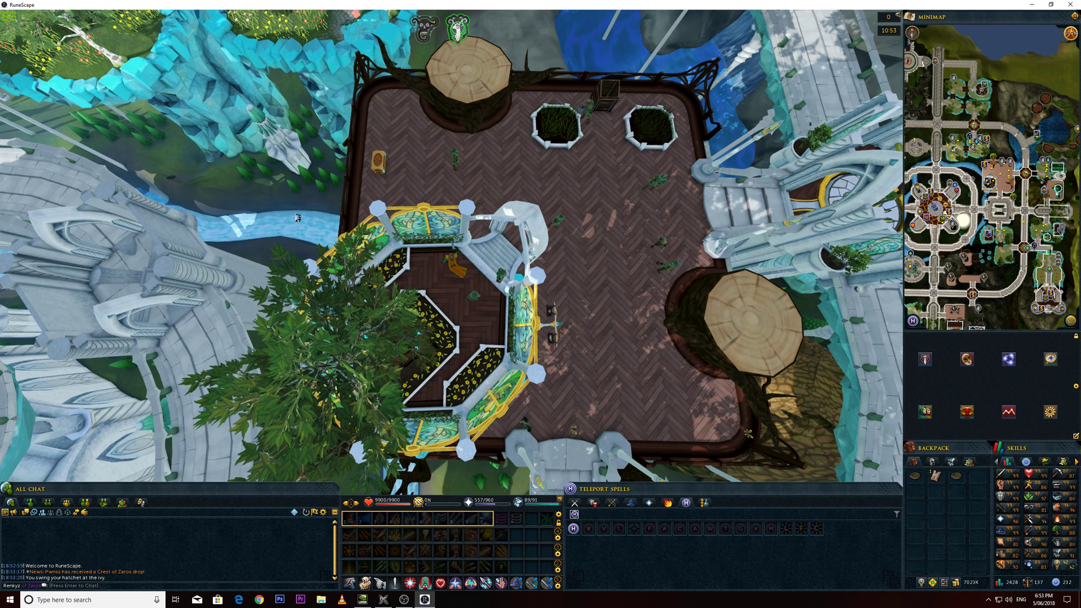
key("alt+grave")
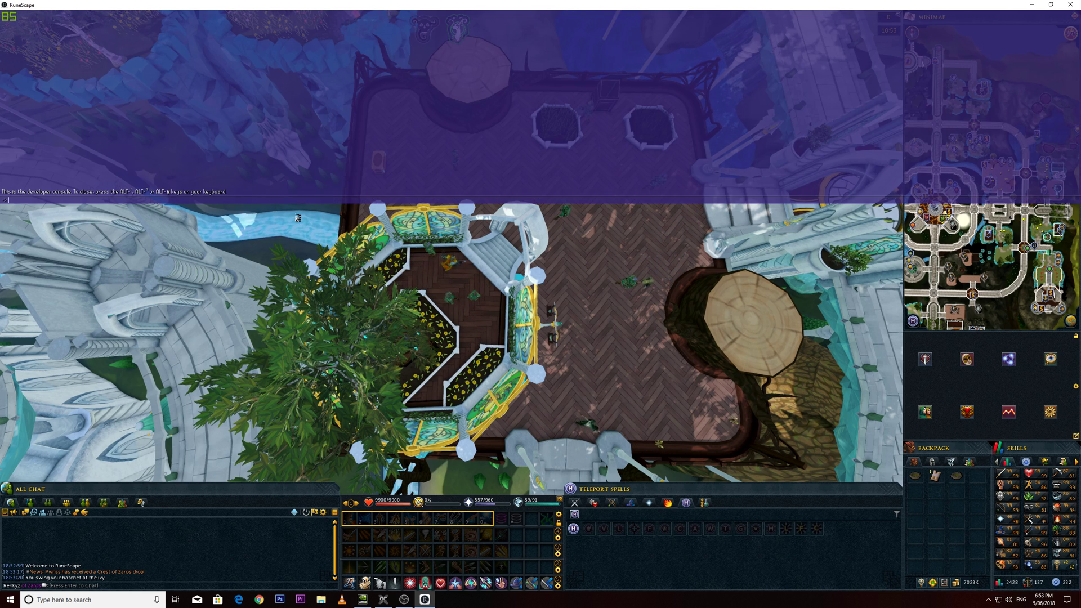
key("Return")
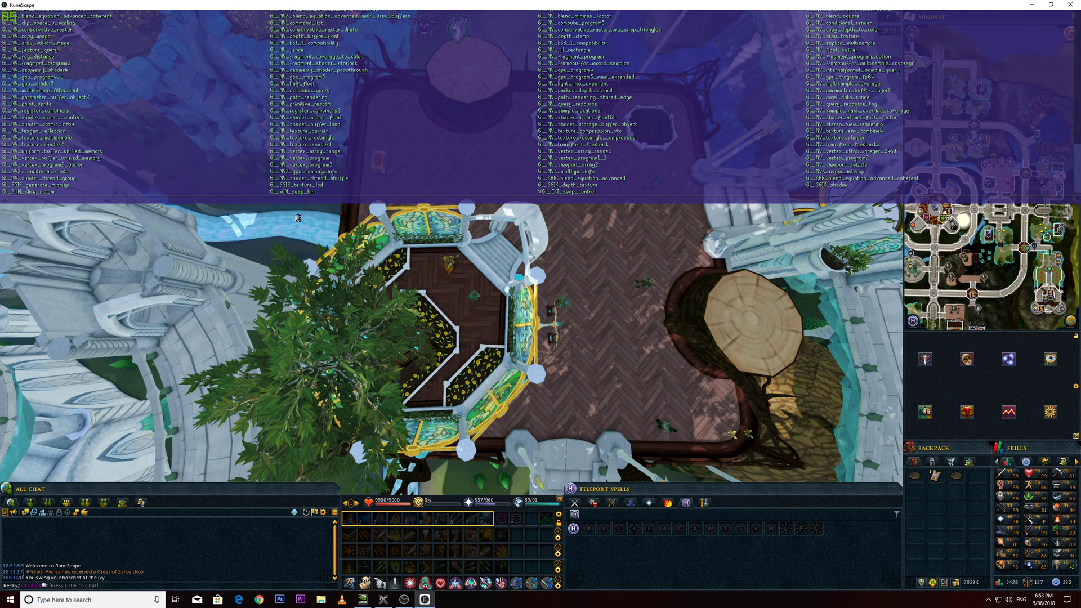
scroll(371, 121, "up", 10)
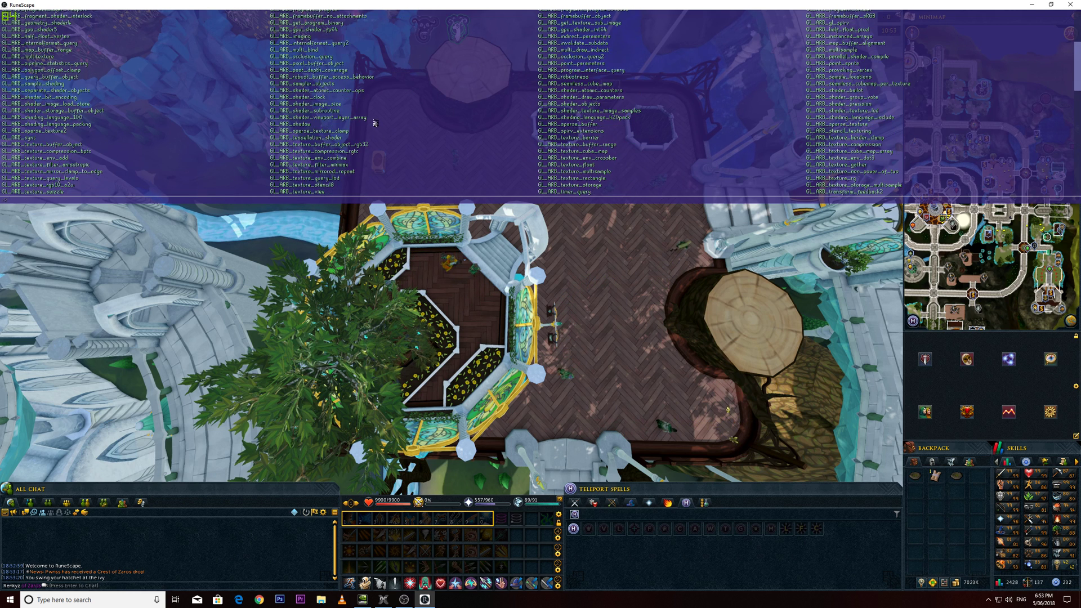
scroll(374, 123, "up", 3)
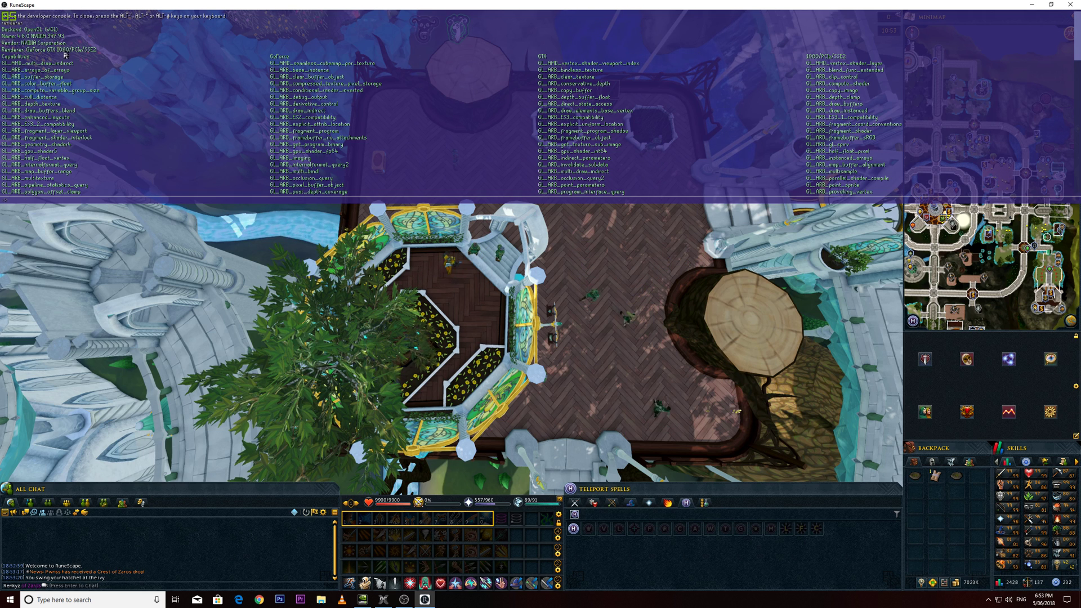
key("alt+grave")
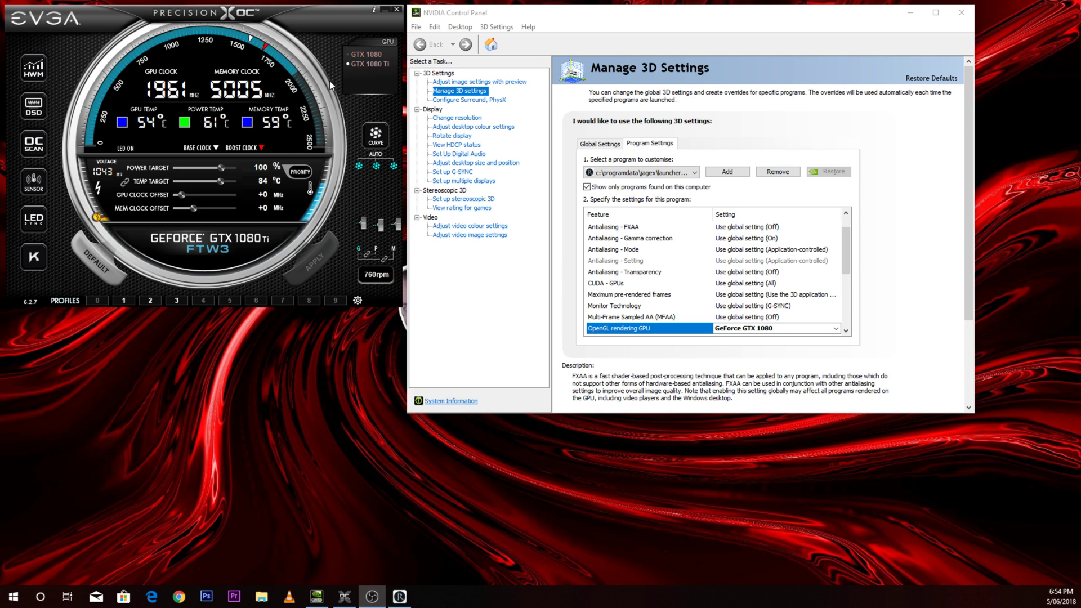
Step: Select the GeForce GTX 1080 FTW in Precision XOC and apply a manual fan speed of 0%
left_click(363, 55)
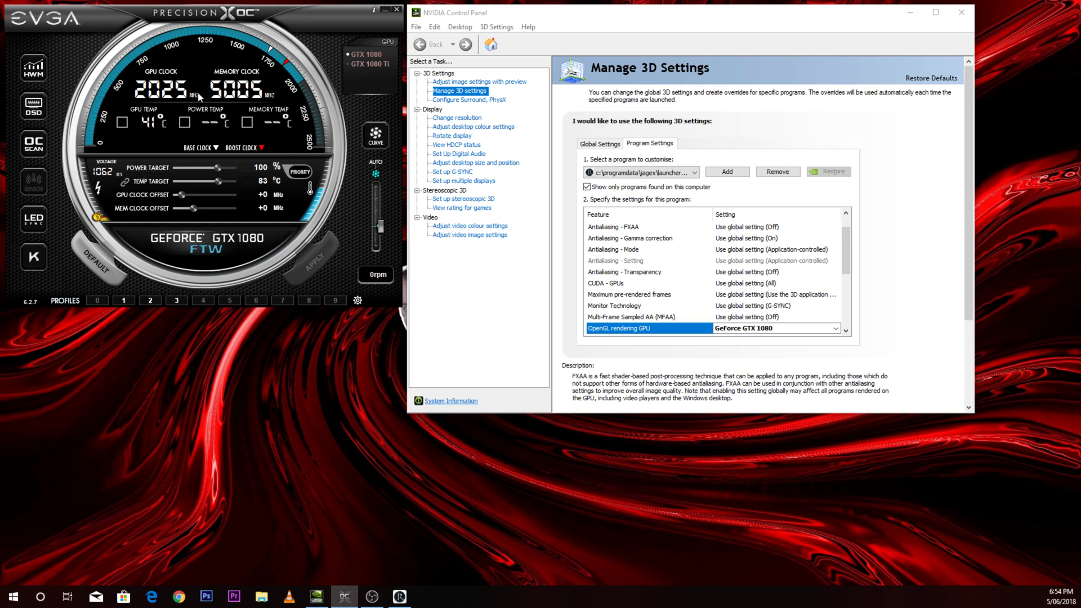
left_click_drag(383, 226, 382, 232)
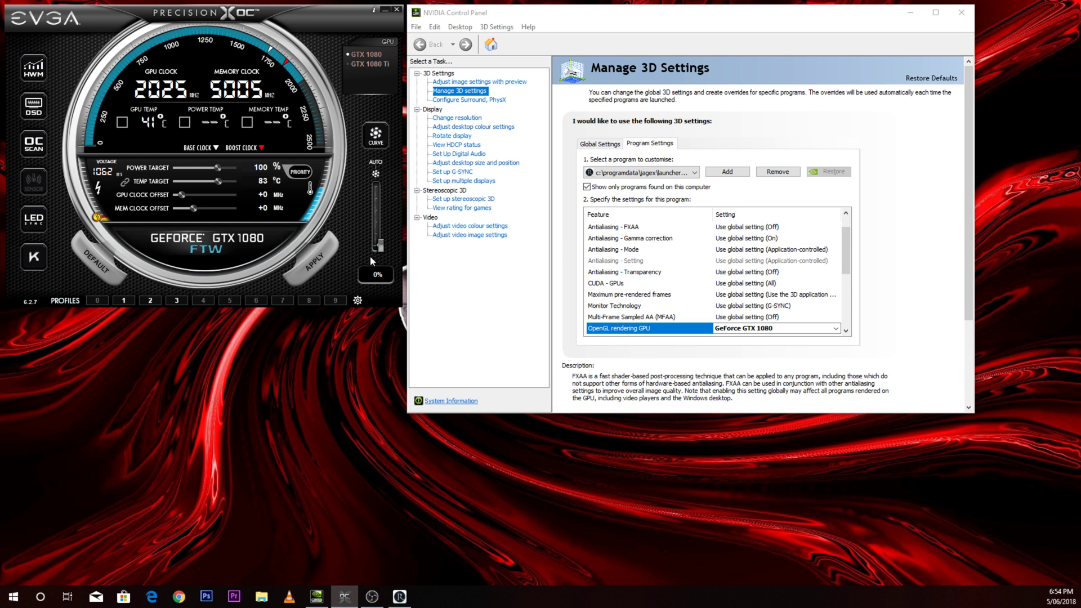
left_click(326, 260)
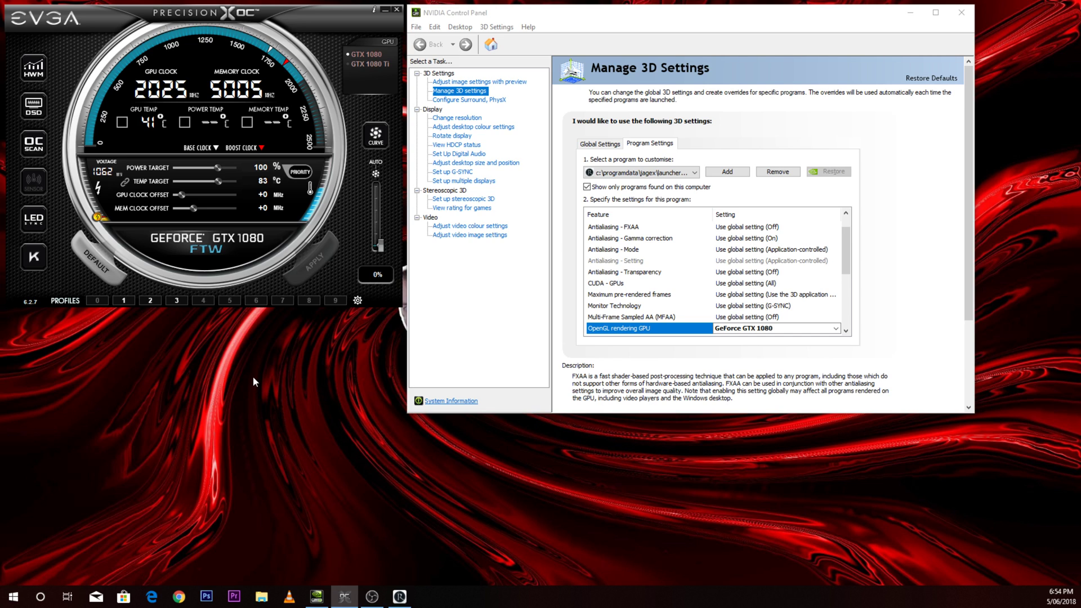